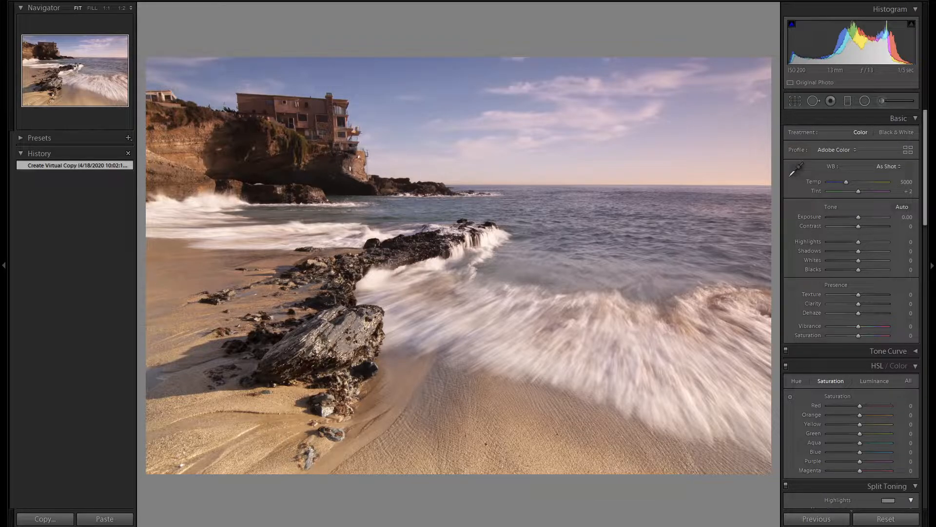
# Step: Enable Constrain Crop for the photo's transform corrections
pyautogui.scroll(-10, 849, 376)
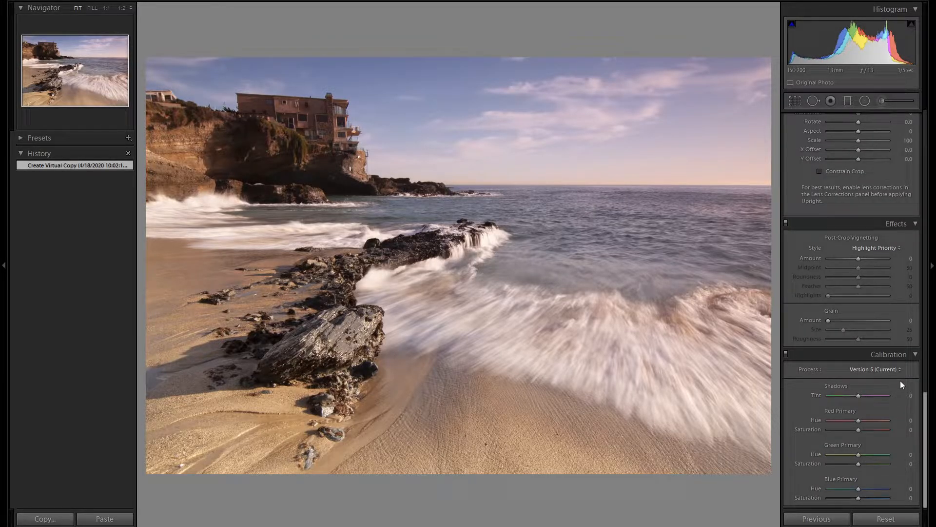
pyautogui.scroll(2, 905, 344)
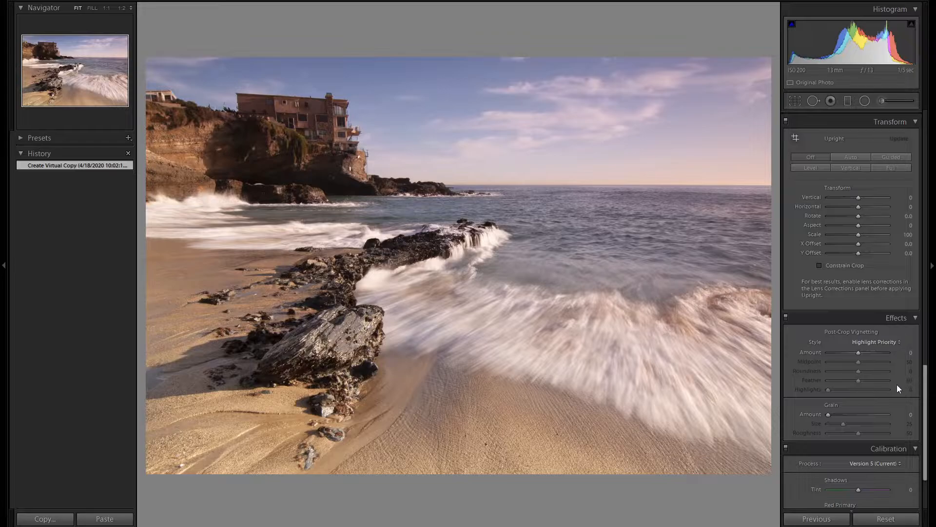
pyautogui.scroll(2, 899, 388)
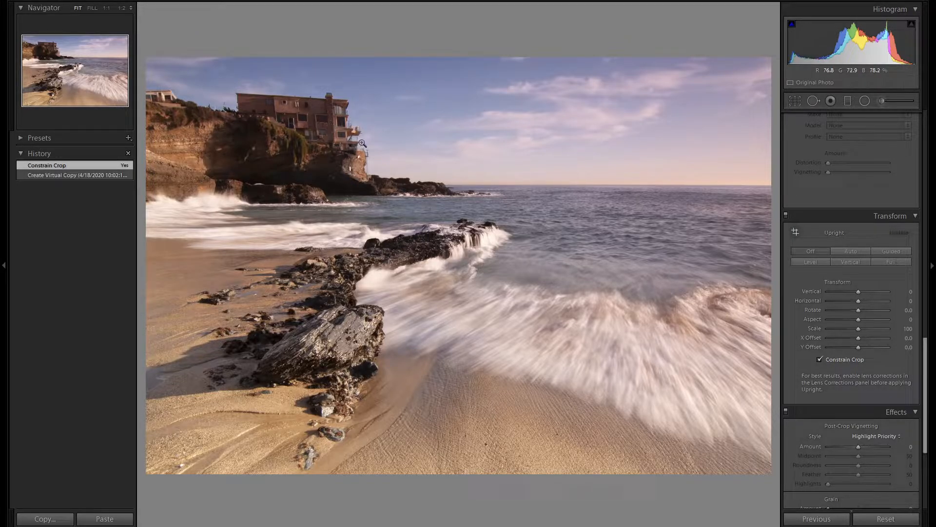
# Step: Set the vertical perspective transform of the photo to +30
pyautogui.click(859, 295)
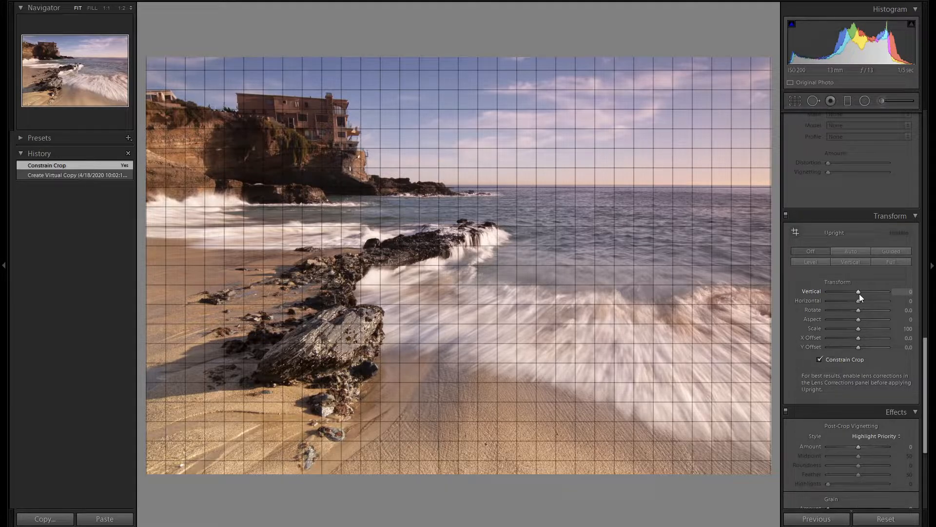
pyautogui.press('Up')
pyautogui.press('Up')
pyautogui.press('Up')
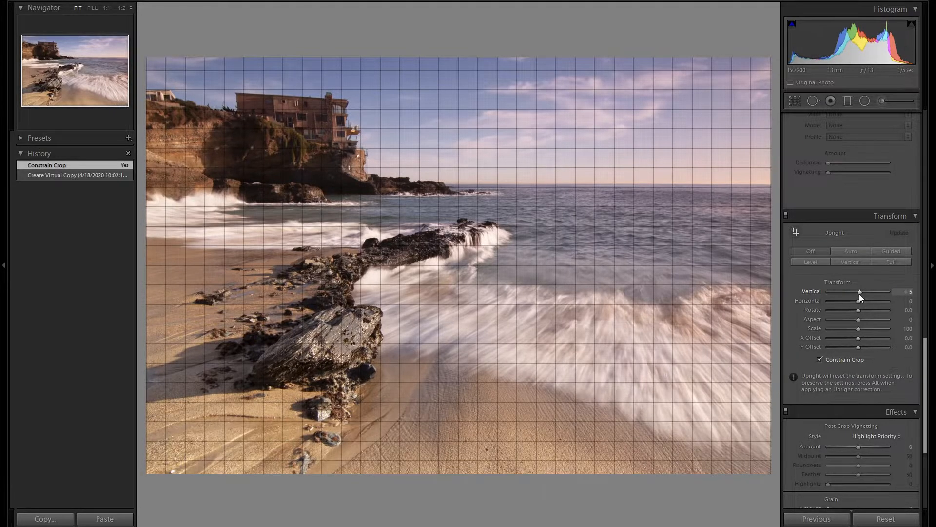
pyautogui.press('Up')
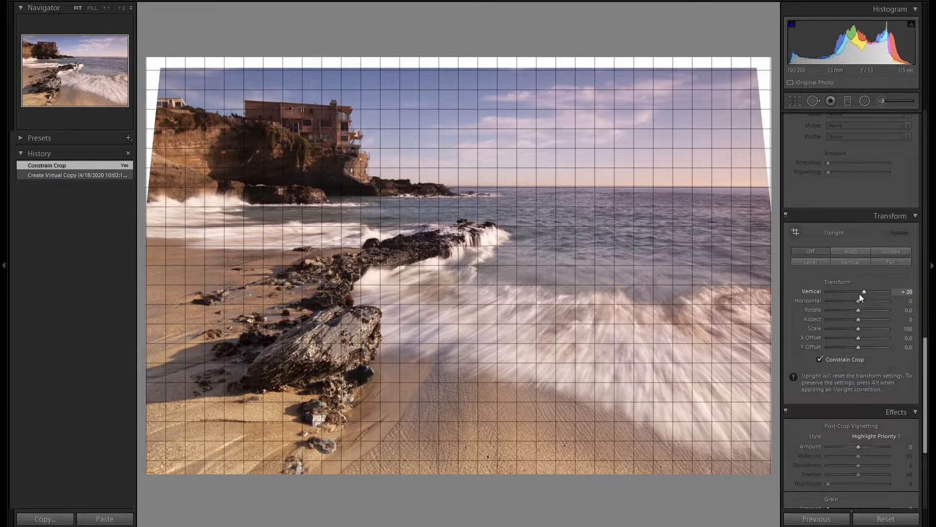
pyautogui.press('Up')
pyautogui.press('Up')
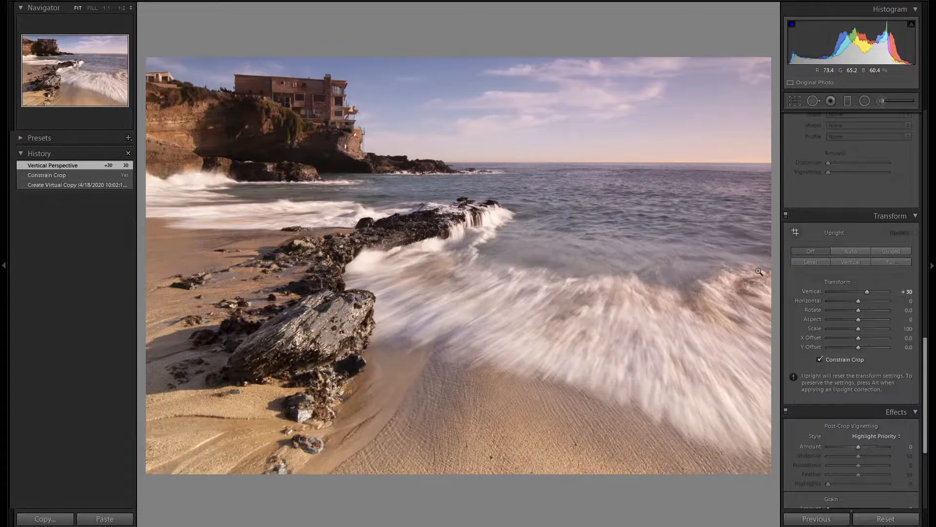
# Step: Enable chromatic aberration removal and lens profile corrections for the photo
pyautogui.scroll(2, 889, 191)
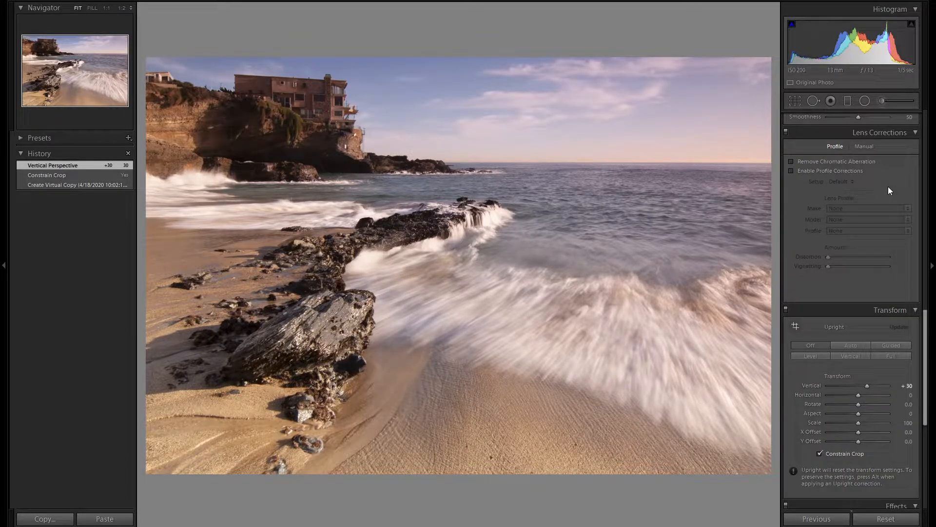
pyautogui.click(870, 162)
pyautogui.click(859, 171)
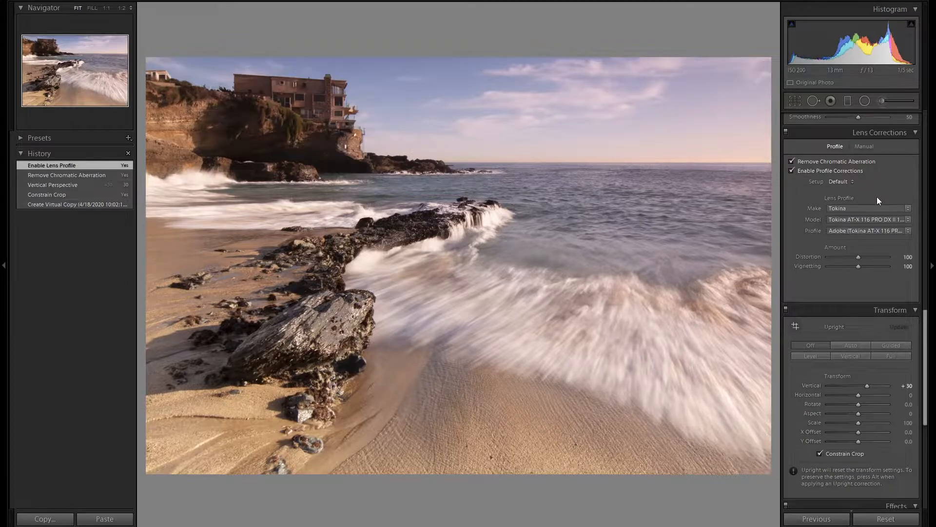
# Step: Sharpen the photo with an Amount of 100 and a Masking value of 50
pyautogui.scroll(2, 889, 305)
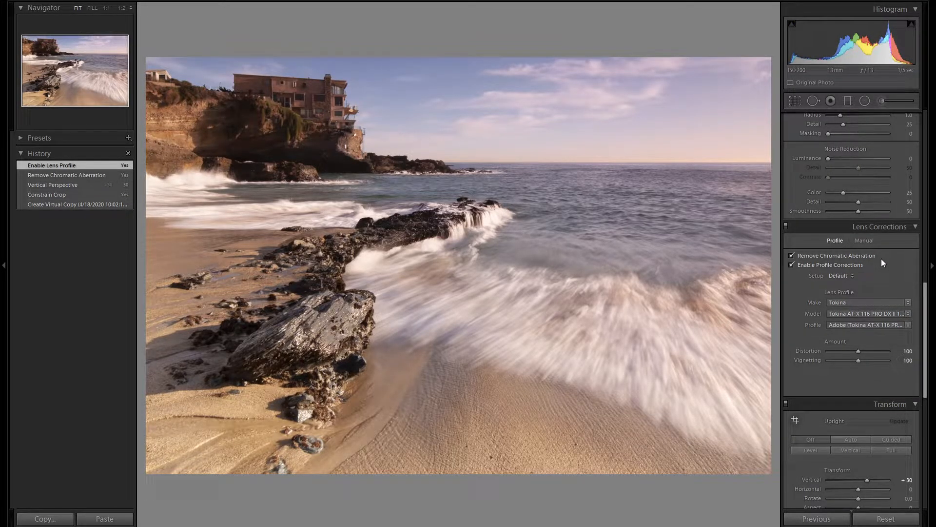
pyautogui.scroll(4, 896, 284)
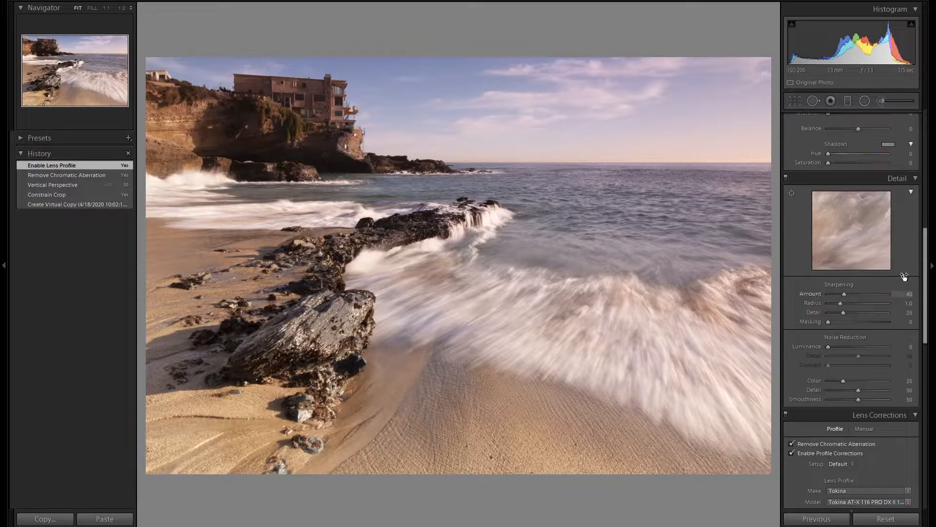
pyautogui.click(906, 294)
pyautogui.write('100')
pyautogui.press('Return')
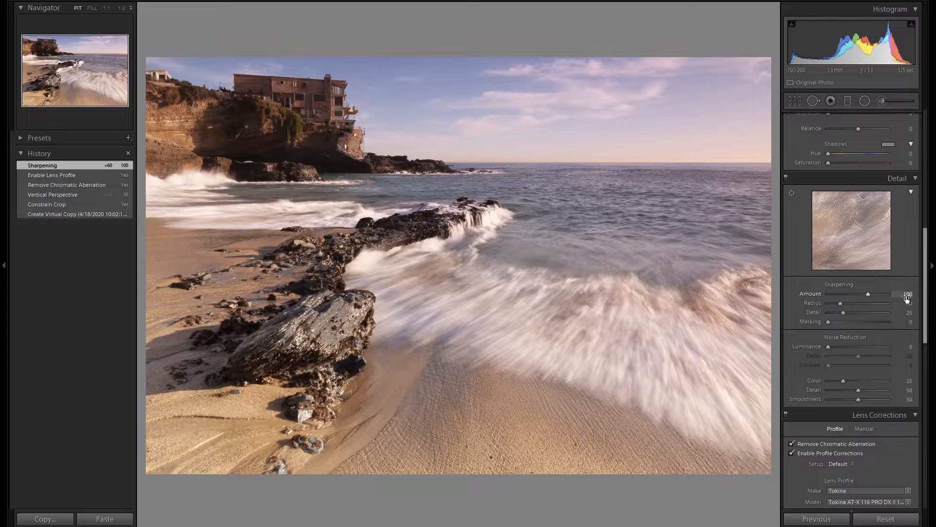
pyautogui.keyDown('alt'); pyautogui.click(830, 323); pyautogui.keyUp('alt')
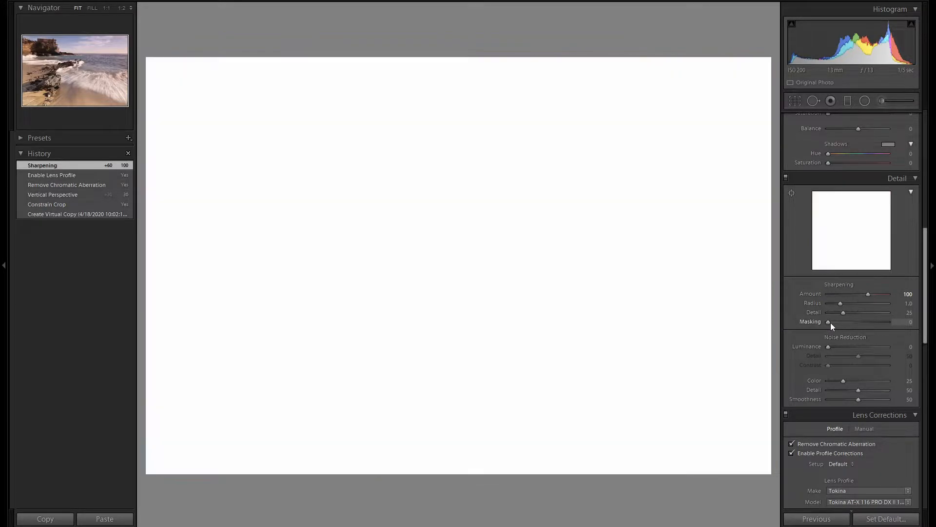
pyautogui.moveTo(830, 323); pyautogui.dragTo(860, 323)
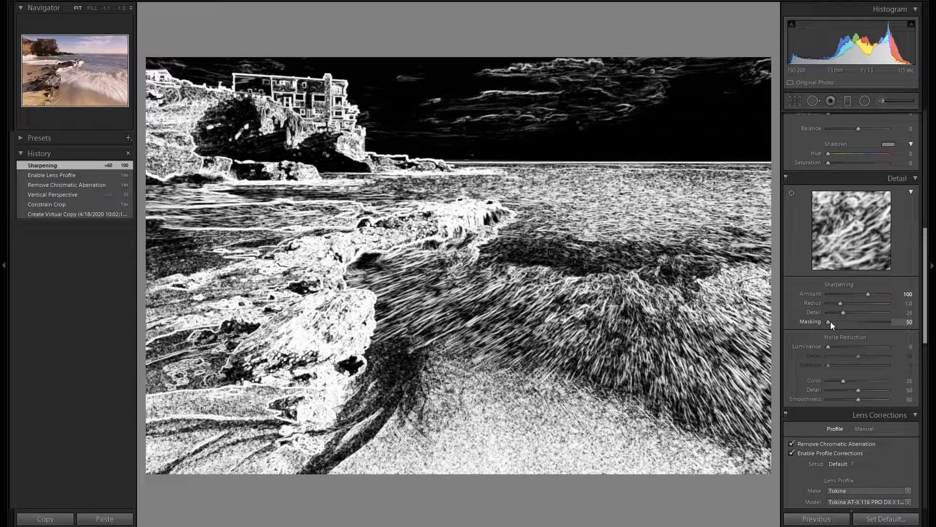
pyautogui.moveTo(830, 321); pyautogui.dragTo(830, 320)
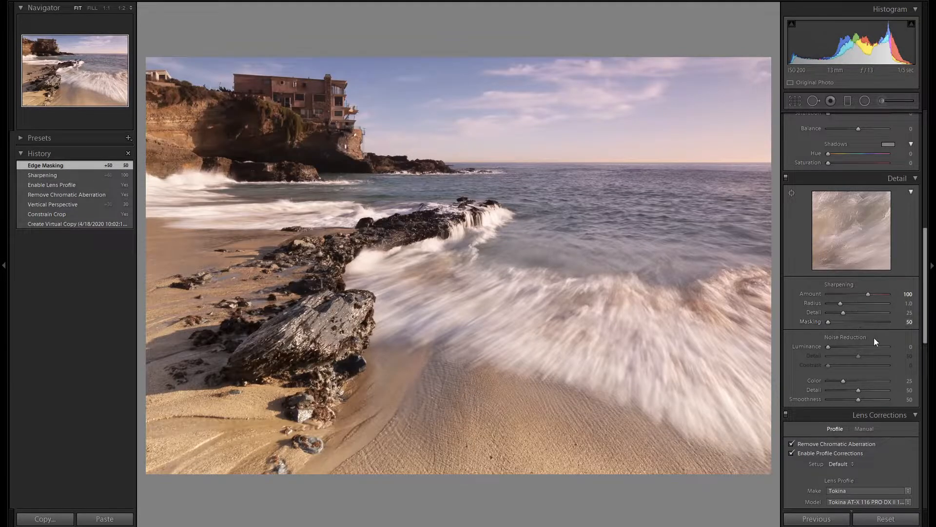
# Step: Cool the white balance to a temperature of 4000 and set the tint to -8
pyautogui.scroll(4, 874, 337)
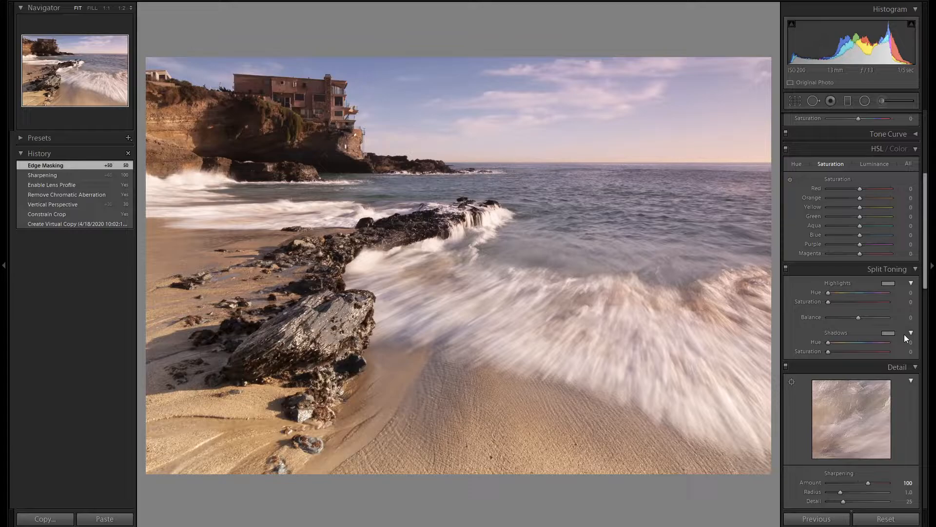
pyautogui.scroll(4, 907, 254)
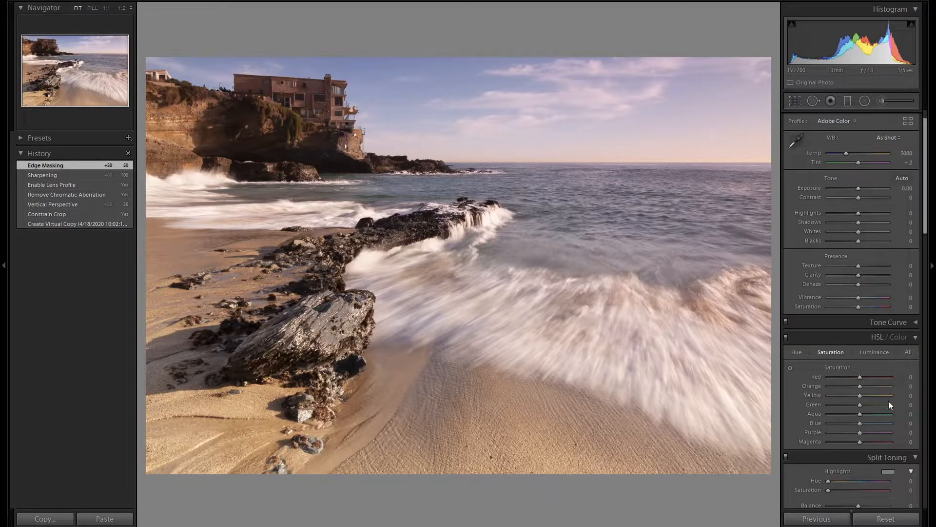
pyautogui.scroll(1, 888, 426)
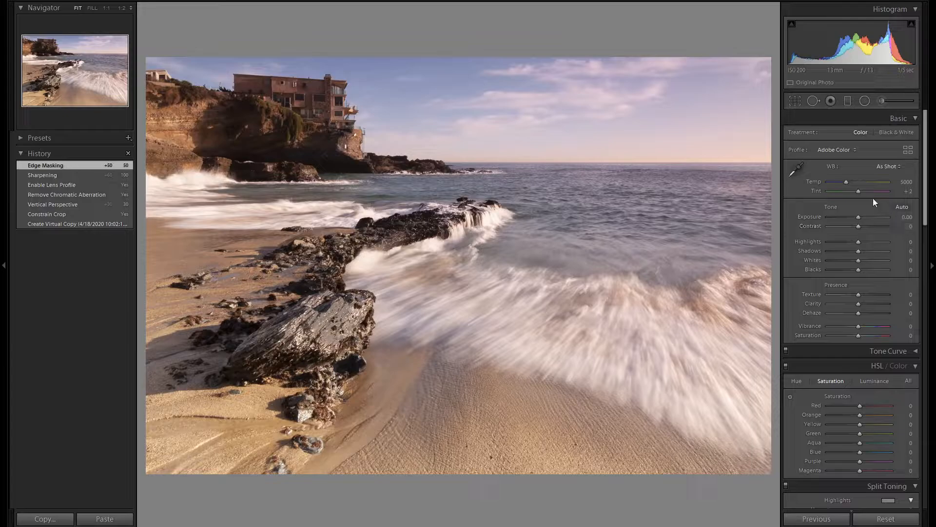
pyautogui.click(844, 184)
pyautogui.press('Down')
pyautogui.press('Down')
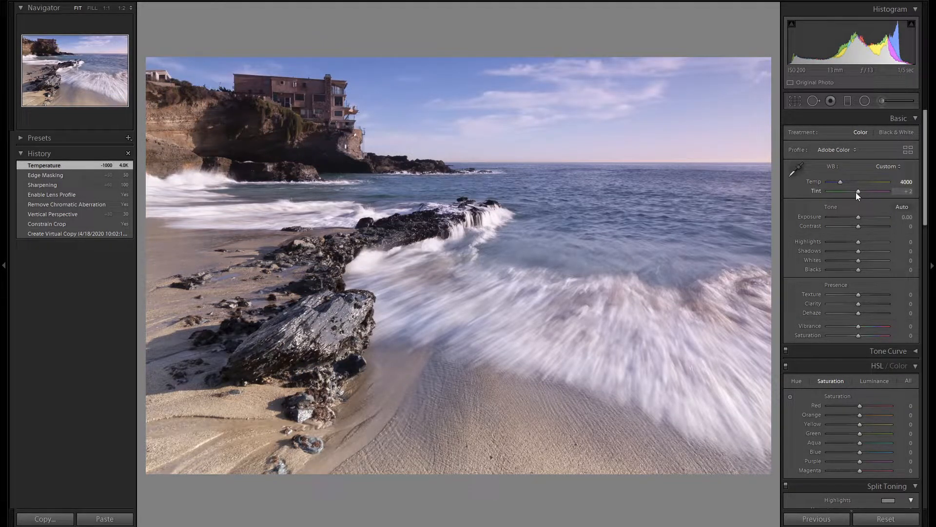
pyautogui.press('Down')
pyautogui.press('Down')
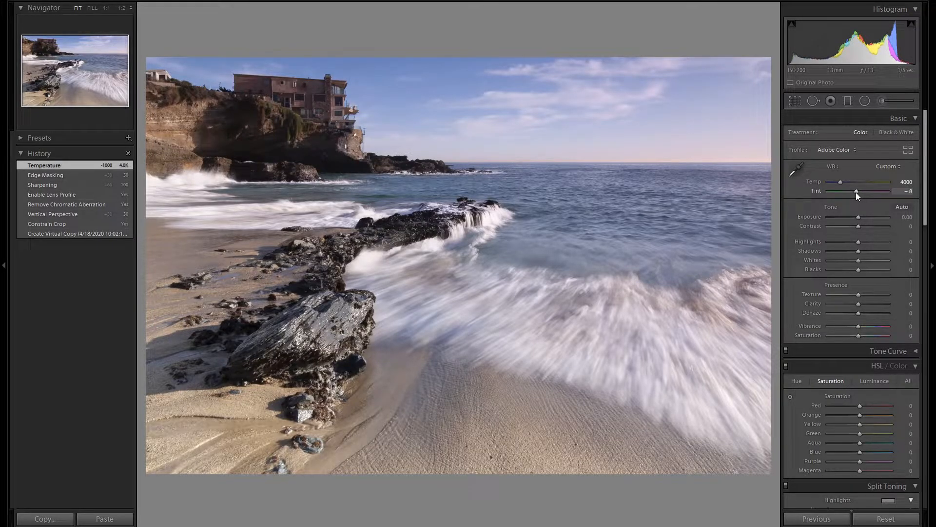
# Step: Lower the photo's highlights to -100 and raise the shadows to +100
pyautogui.press('Down')
pyautogui.press('Down')
pyautogui.press('Down')
pyautogui.press('Down')
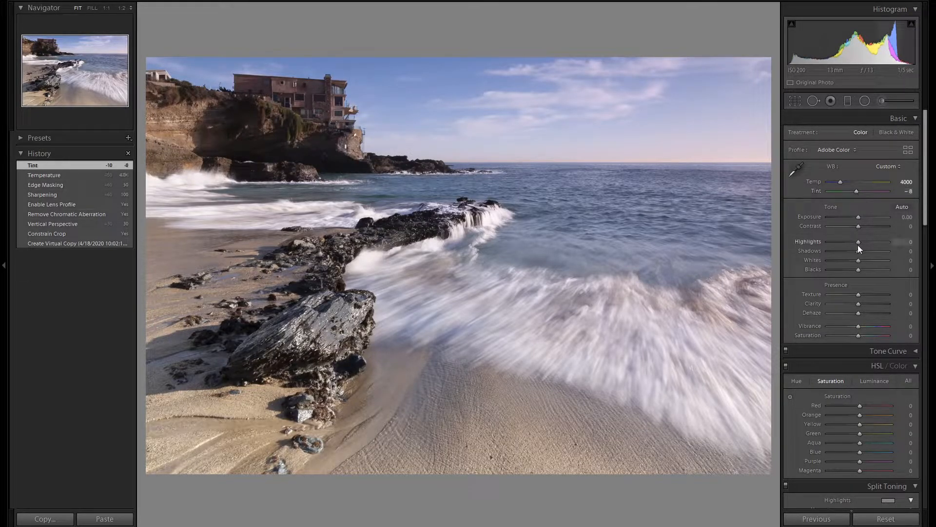
pyautogui.press('Down')
pyautogui.press('Down')
pyautogui.press('Down')
pyautogui.press('Down')
pyautogui.press('Down')
pyautogui.press('Down')
pyautogui.press('Down')
pyautogui.press('Down')
pyautogui.press('Down')
pyautogui.press('Down')
pyautogui.press('Down')
pyautogui.press('Down')
pyautogui.press('Down')
pyautogui.press('Down')
pyautogui.press('Down')
pyautogui.press('Down')
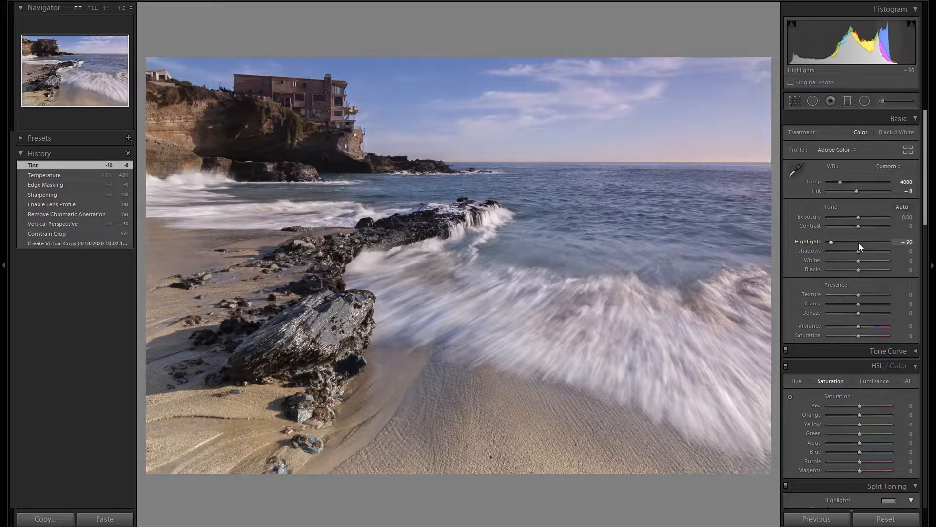
pyautogui.press('Up')
pyautogui.press('Up')
pyautogui.press('Up')
pyautogui.press('Up')
pyautogui.press('Up')
pyautogui.press('Up')
pyautogui.press('Up')
pyautogui.press('Up')
pyautogui.press('Up')
pyautogui.press('Up')
pyautogui.press('Up')
pyautogui.press('Up')
pyautogui.press('Up')
pyautogui.press('Up')
pyautogui.press('Up')
pyautogui.press('Up')
pyautogui.press('Up')
pyautogui.press('Up')
pyautogui.press('Up')
pyautogui.press('Up')
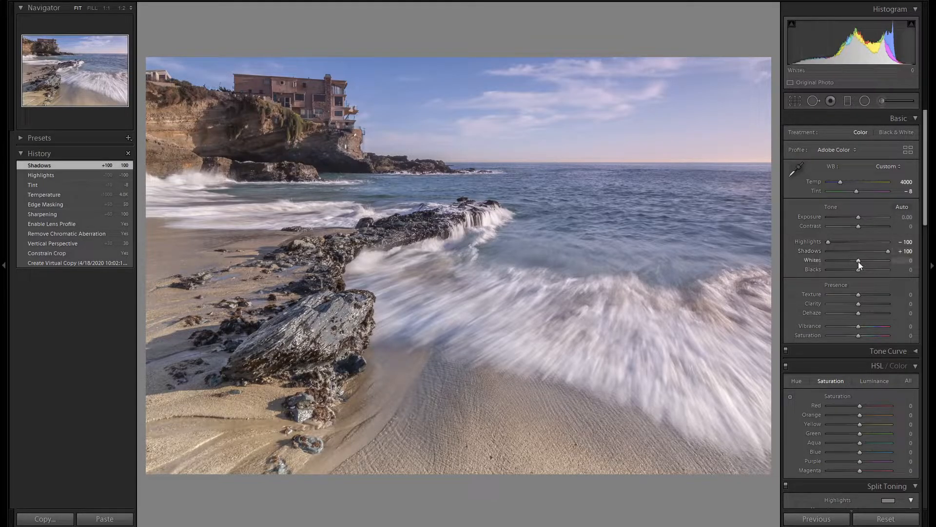
# Step: Raise the photo's whites to +45
pyautogui.press('Up')
pyautogui.press('Up')
pyautogui.press('Up')
pyautogui.press('Up')
pyautogui.press('Up')
pyautogui.press('Up')
pyautogui.press('Up')
pyautogui.press('Up')
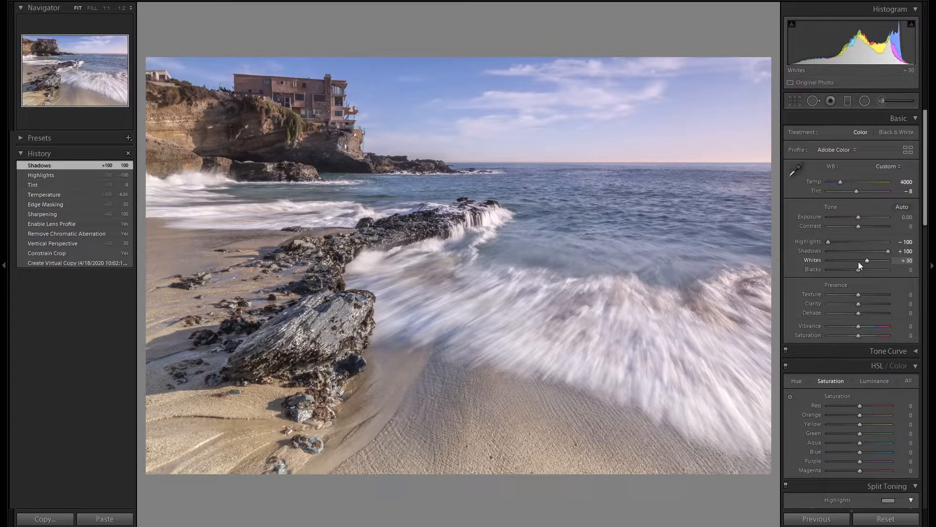
pyautogui.press('Up')
pyautogui.press('Up')
pyautogui.press('Down')
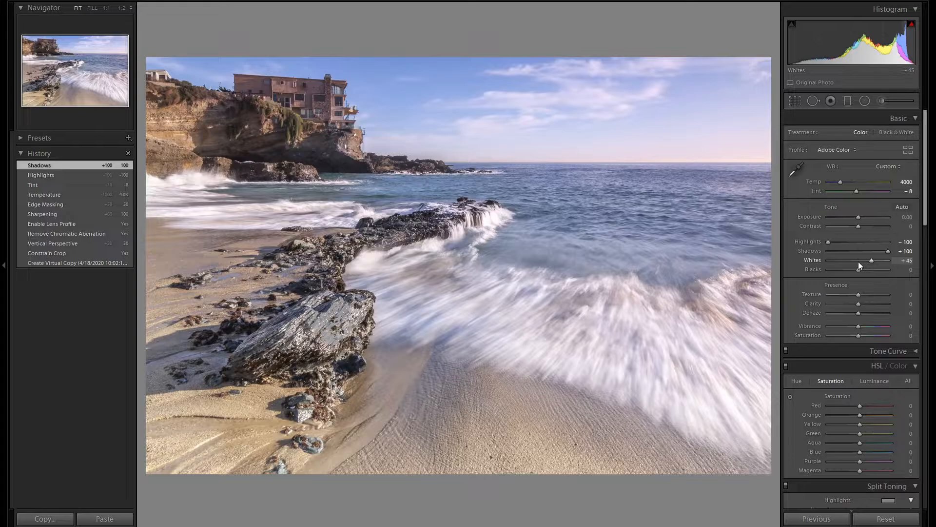
# Step: Lower the photo's blacks to -25
pyautogui.press('Down')
pyautogui.press('Down')
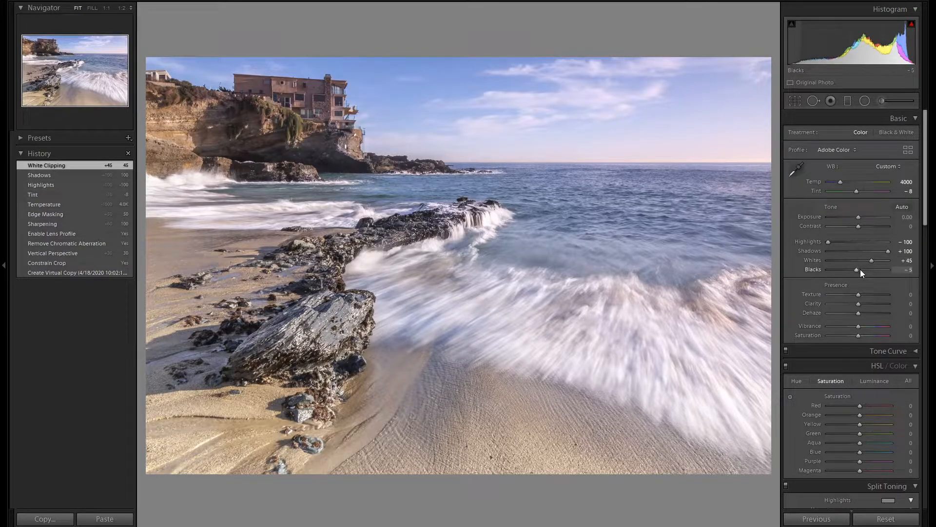
pyautogui.press('Down')
pyautogui.press('Down')
pyautogui.press('Down')
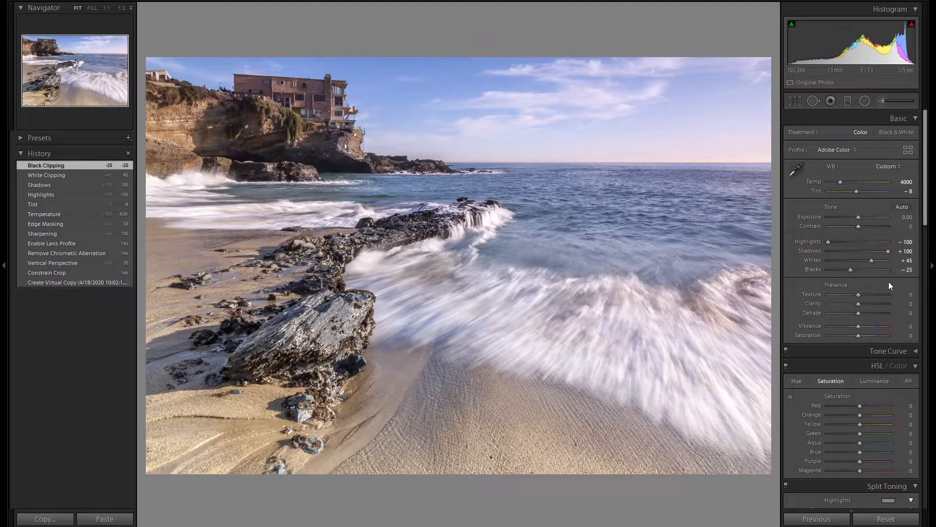
# Step: Darken the blue tones by setting the Blue luminance to -10
pyautogui.scroll(-2, 888, 282)
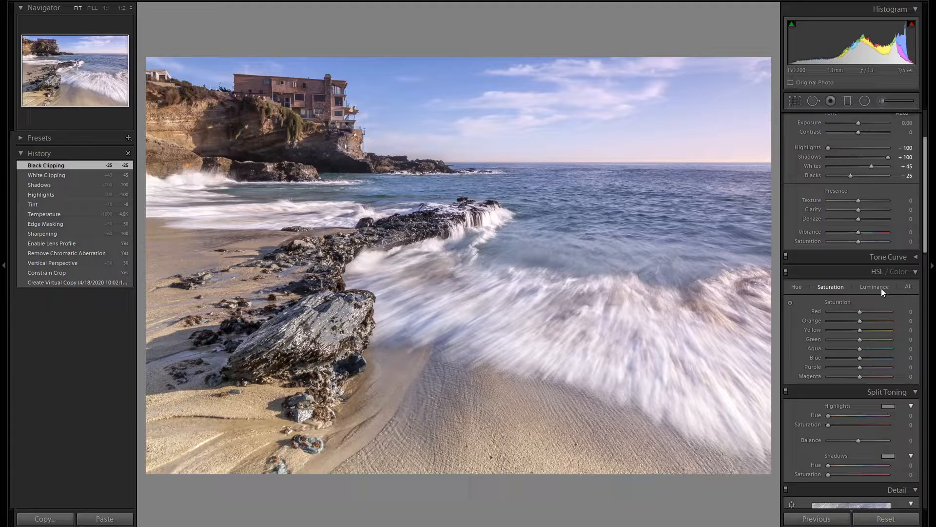
pyautogui.scroll(-2, 881, 289)
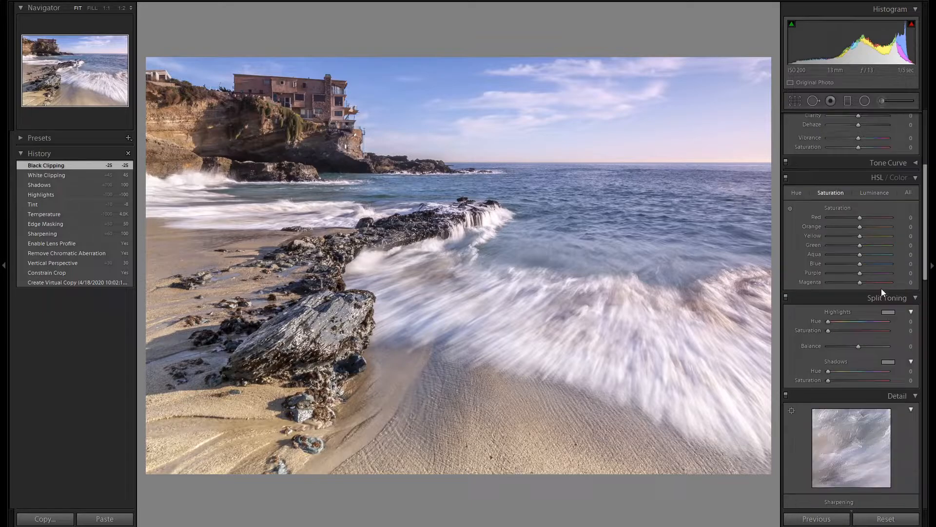
pyautogui.click(877, 192)
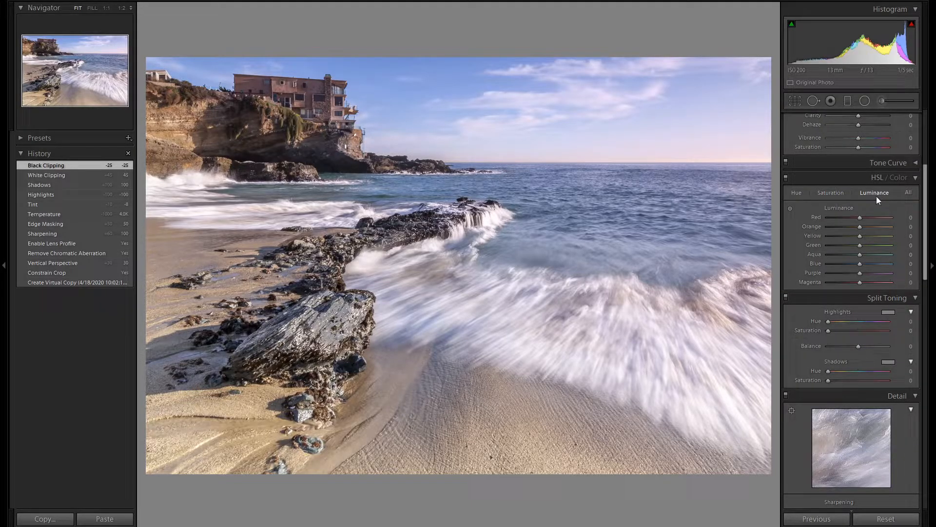
pyautogui.press('Down')
pyautogui.press('Down')
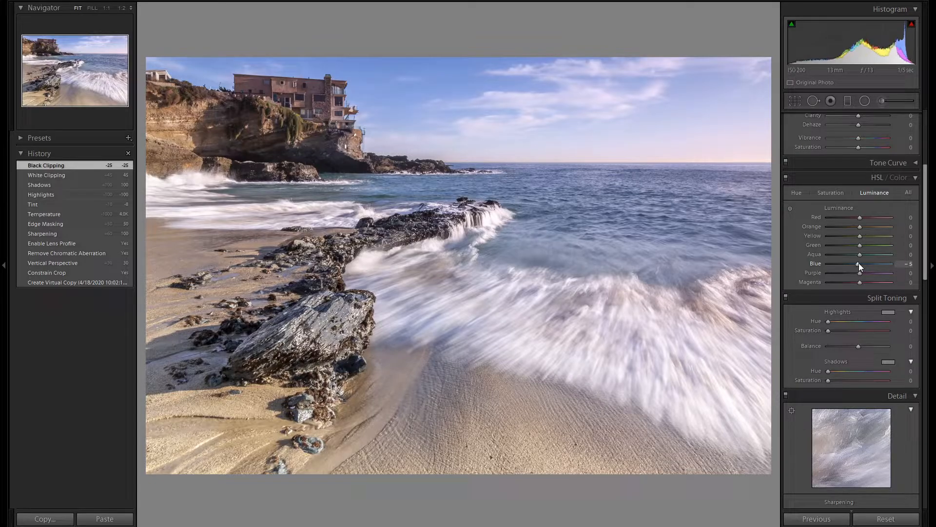
# Step: Boost the blue tones by setting the Blue saturation to +25
pyautogui.click(833, 193)
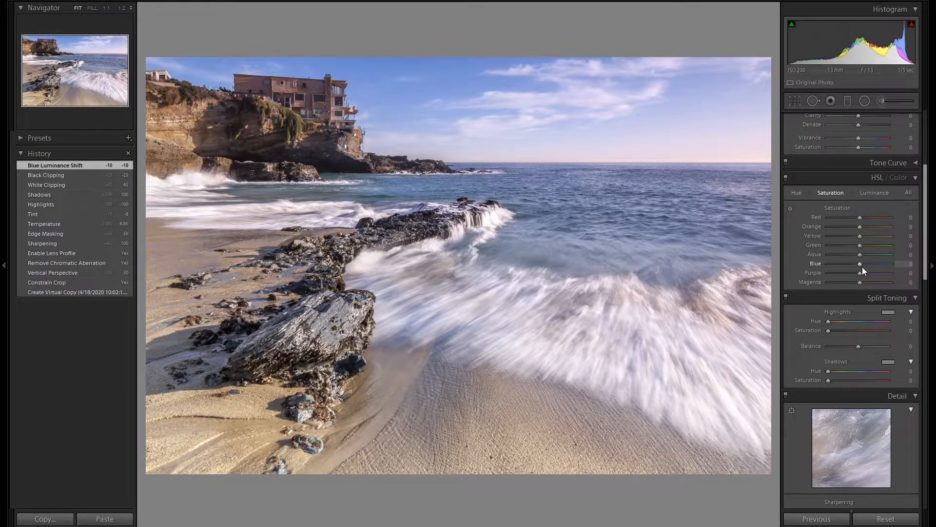
pyautogui.press('Up')
pyautogui.press('Up')
pyautogui.press('Up')
pyautogui.press('Up')
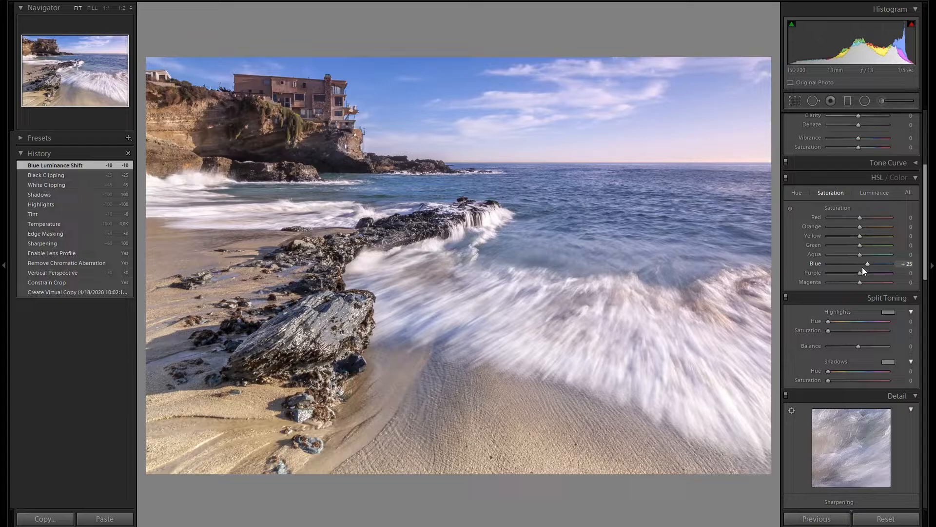
# Step: Paint an Adjustment Brush mask over the foamy foreground wave with Auto Mask on, and hide the mask overlay
pyautogui.click(886, 96)
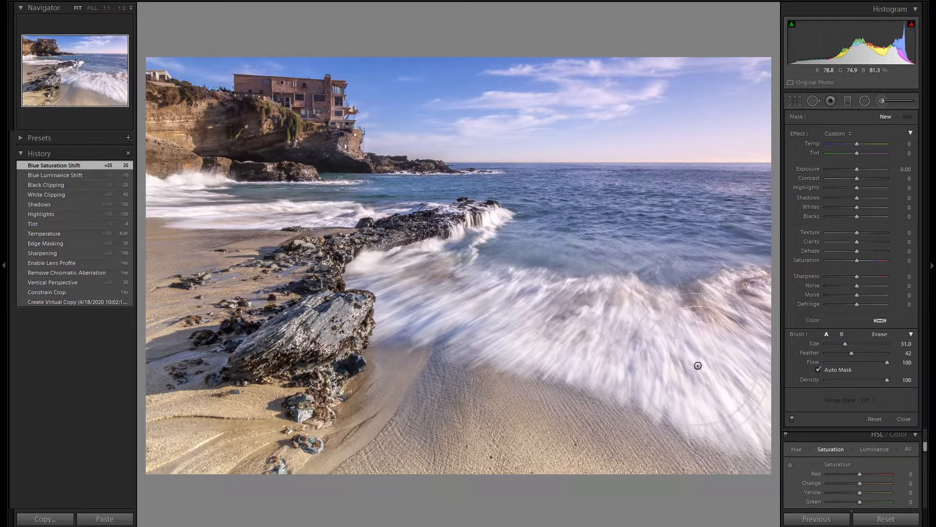
pyautogui.moveTo(698, 365)
pyautogui.mouseDown()
pyautogui.moveTo(722, 381)
pyautogui.moveTo(732, 317)
pyautogui.moveTo(729, 387)
pyautogui.moveTo(624, 336)
pyautogui.moveTo(453, 314)
pyautogui.moveTo(403, 288)
pyautogui.moveTo(418, 293)
pyautogui.mouseUp()
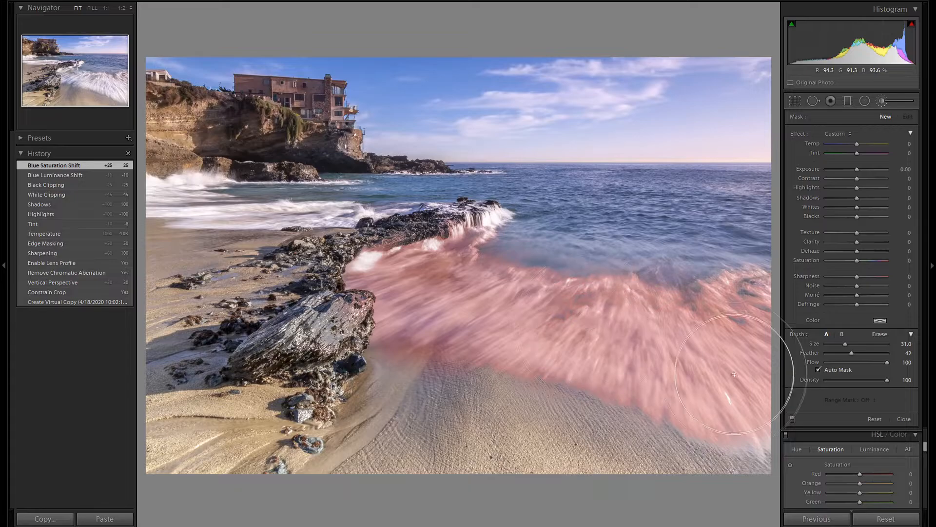
pyautogui.press('o')
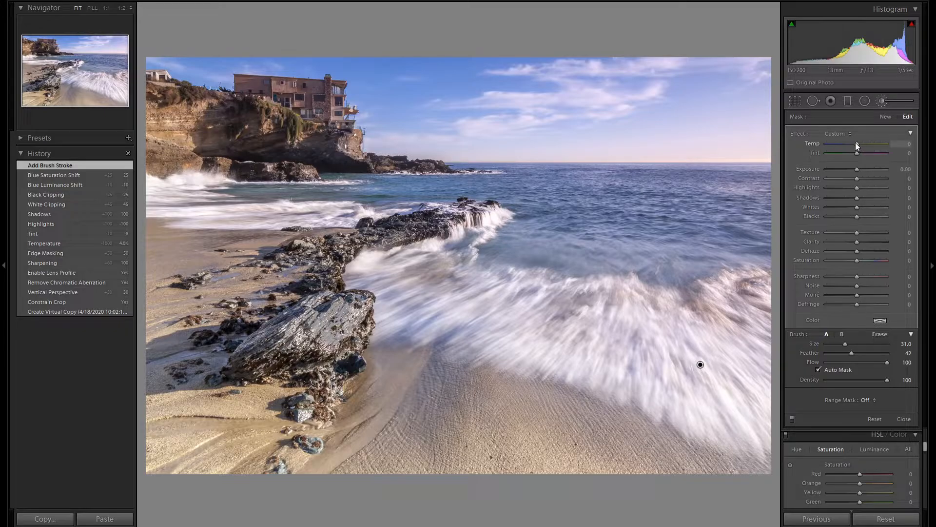
# Step: Set the wave brush adjustment to Temp -10, Tint -8 and Exposure 0.20
pyautogui.moveTo(856, 142); pyautogui.dragTo(855, 143)
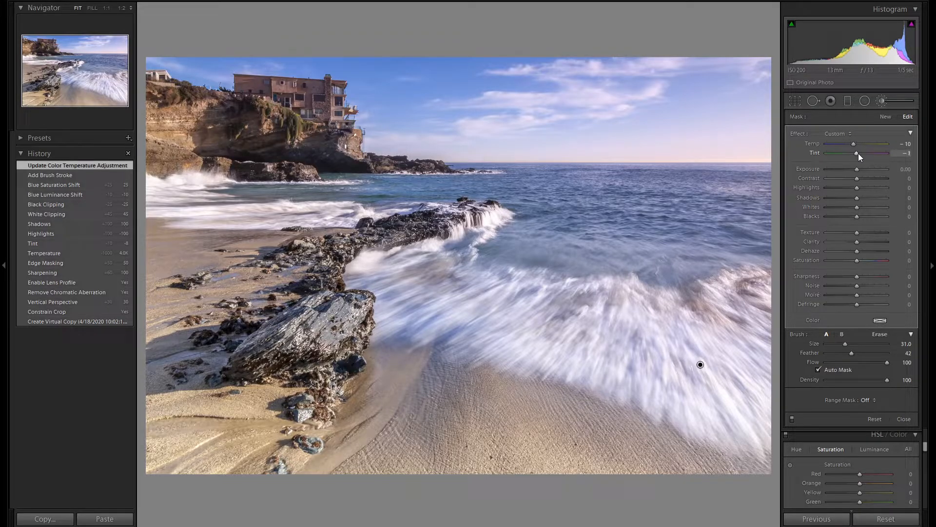
pyautogui.moveTo(858, 153); pyautogui.dragTo(858, 170)
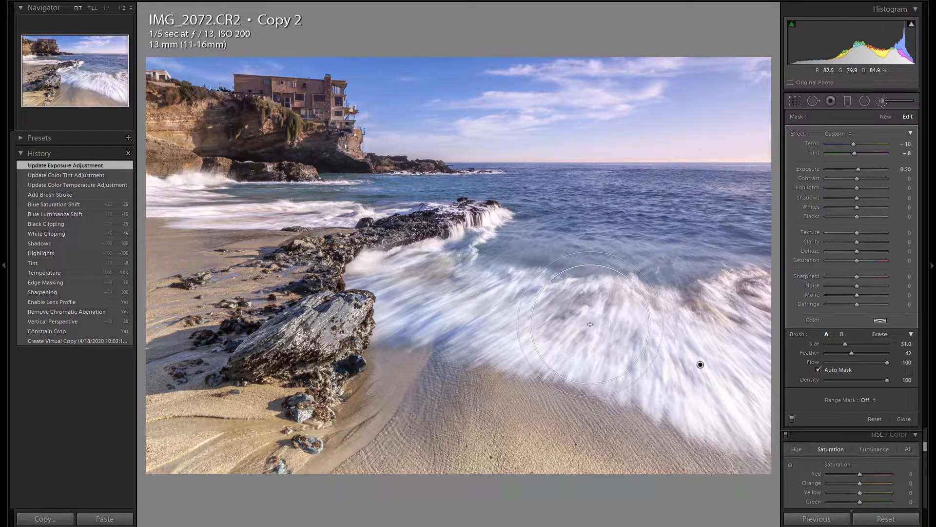
# Step: Paint a new Adjustment Brush mask over the cliff and house with Auto Mask on, and set its Texture to 30
pyautogui.click(884, 117)
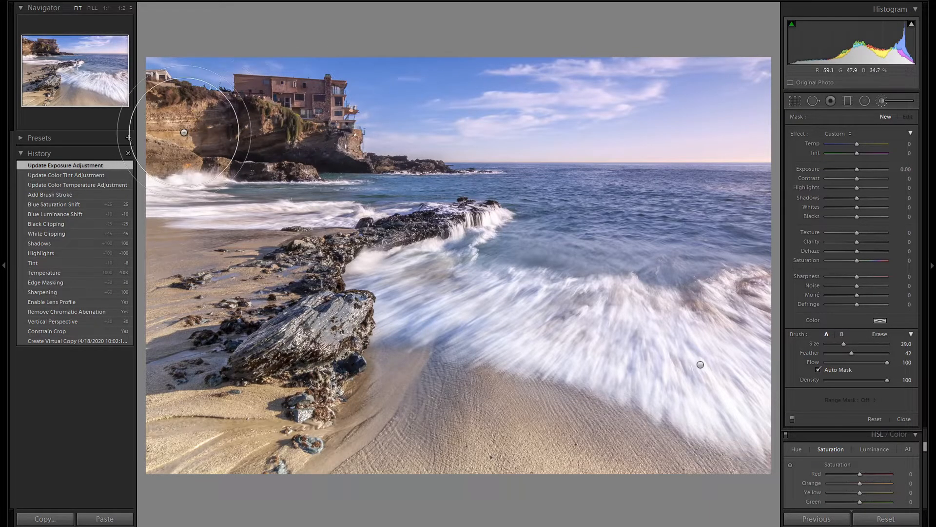
pyautogui.scroll(-3, 188, 129)
pyautogui.moveTo(181, 131)
pyautogui.mouseDown()
pyautogui.moveTo(260, 130)
pyautogui.moveTo(308, 117)
pyautogui.moveTo(312, 130)
pyautogui.moveTo(255, 129)
pyautogui.mouseUp()
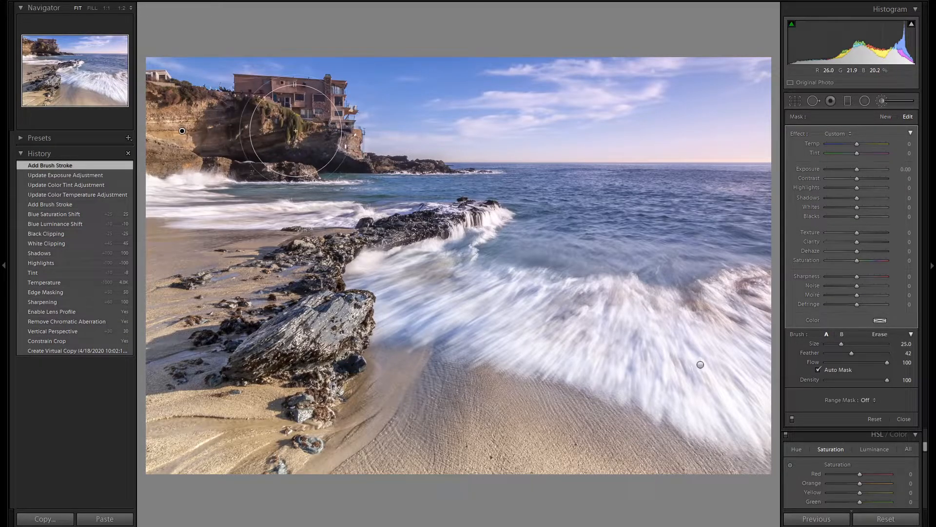
pyautogui.press('o')
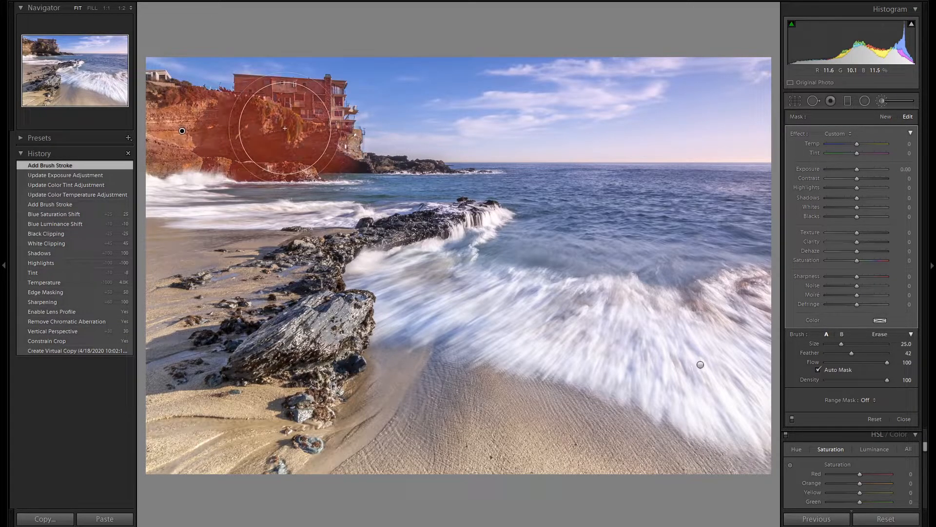
pyautogui.scroll(-3, 293, 120)
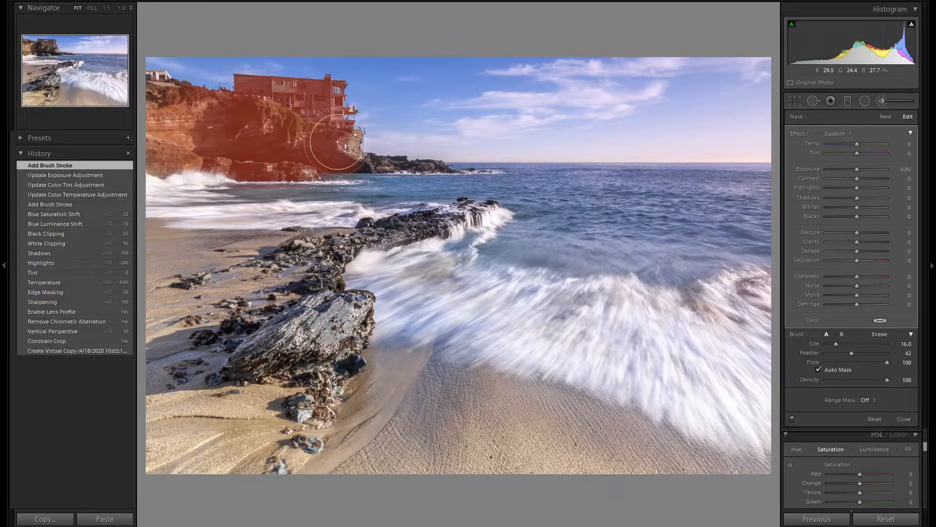
pyautogui.moveTo(175, 115)
pyautogui.mouseDown()
pyautogui.moveTo(166, 129)
pyautogui.moveTo(204, 137)
pyautogui.mouseUp()
pyautogui.press('o')
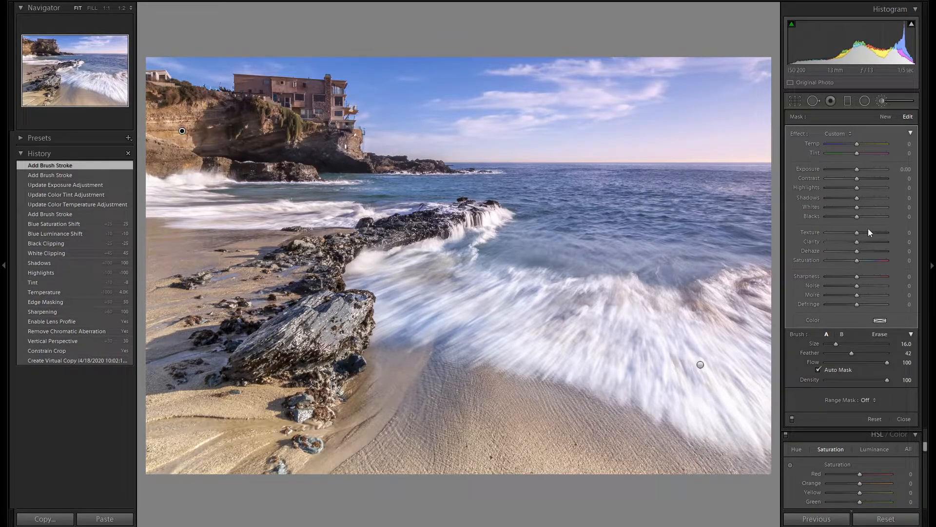
pyautogui.moveTo(868, 231); pyautogui.dragTo(868, 232)
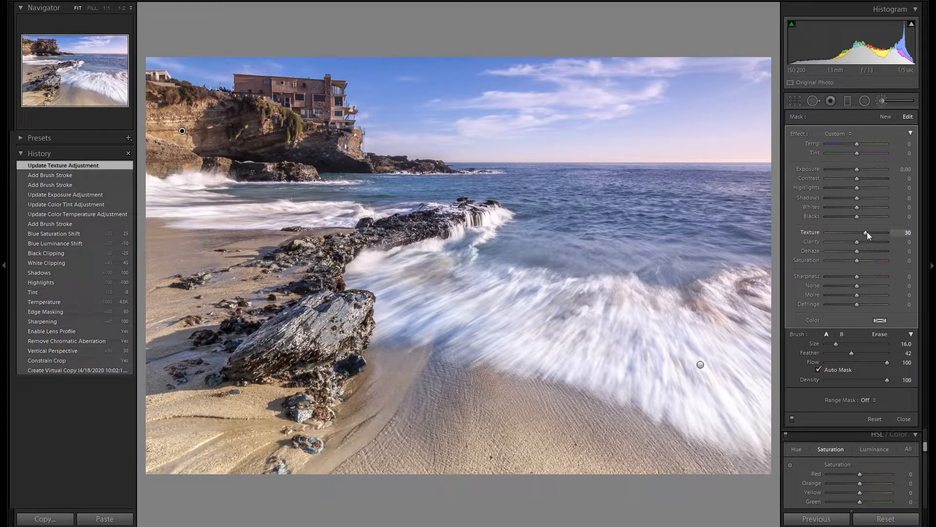
pyautogui.moveTo(868, 232); pyautogui.dragTo(867, 232)
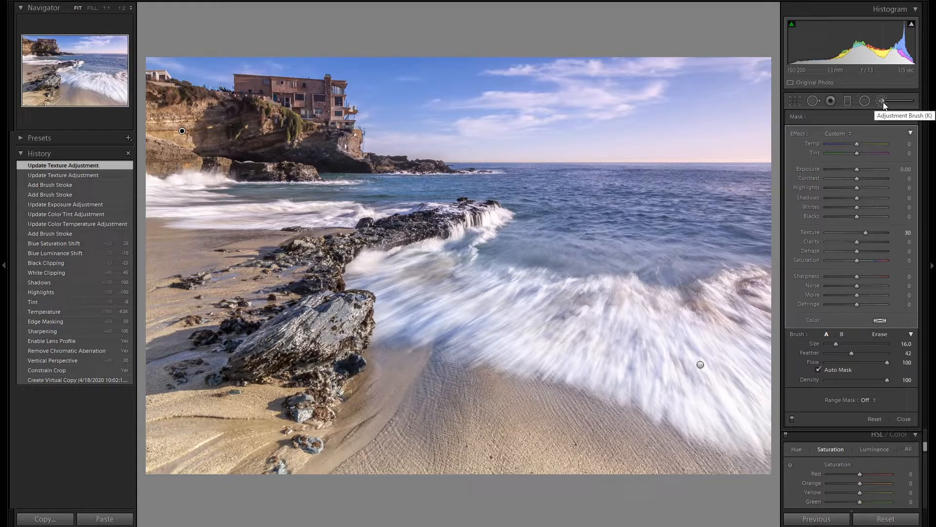
# Step: Crop the photo slightly tighter at the original aspect ratio, trimming the lower sand and side edges, and apply the crop
pyautogui.click(797, 100)
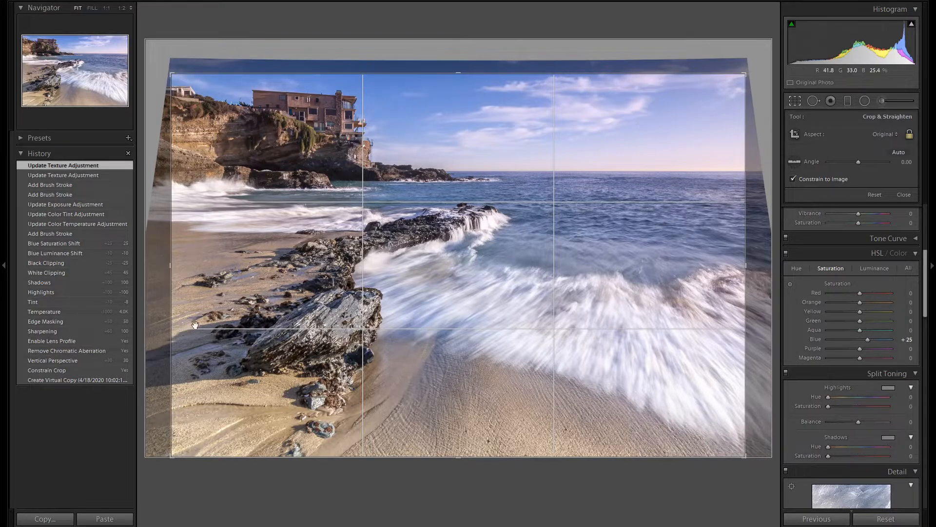
pyautogui.moveTo(172, 458); pyautogui.dragTo(183, 452)
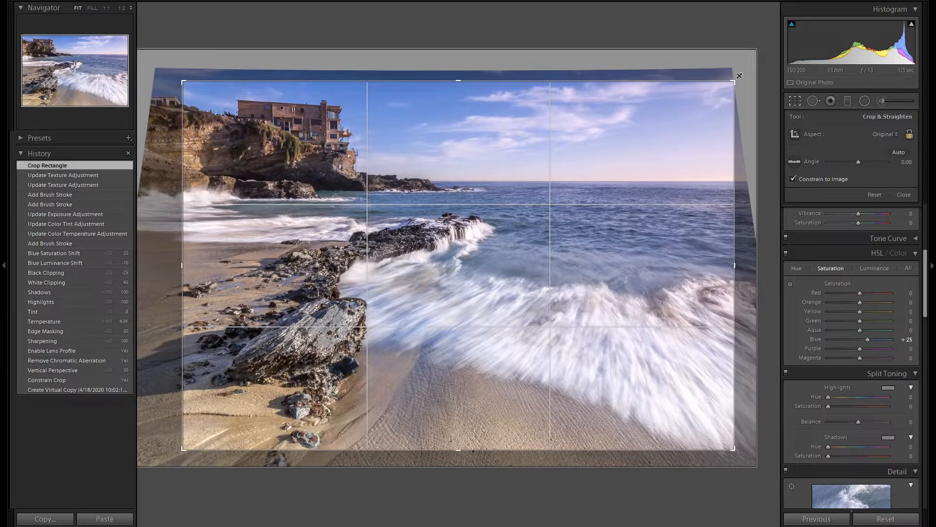
pyautogui.moveTo(736, 77); pyautogui.dragTo(735, 77)
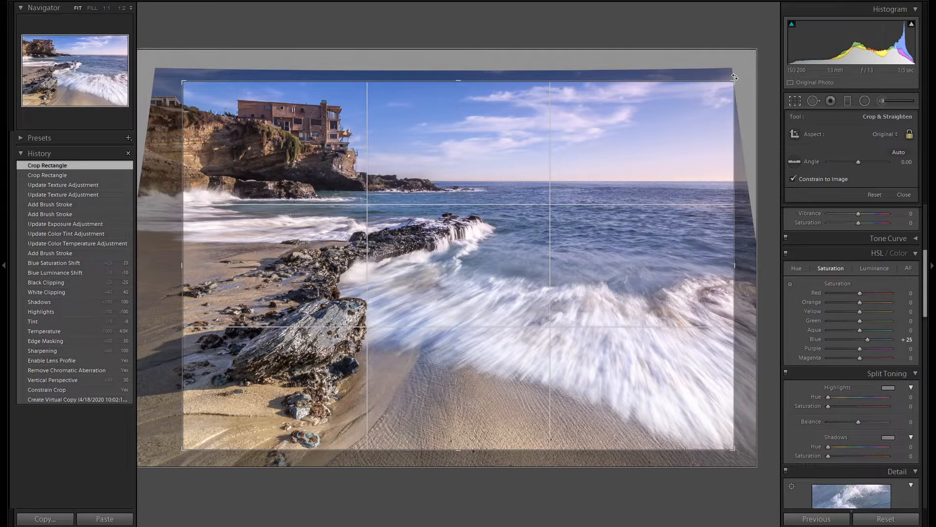
pyautogui.press('Return')
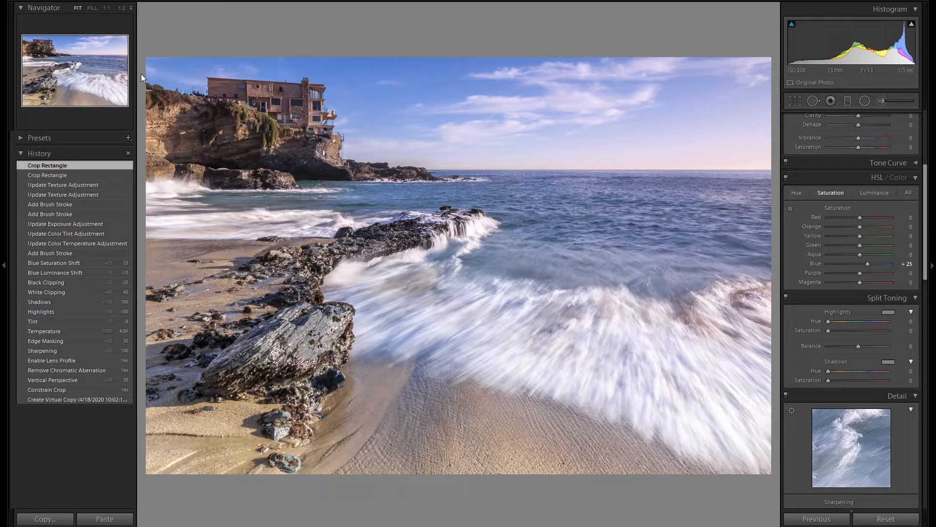
pyautogui.click(794, 101)
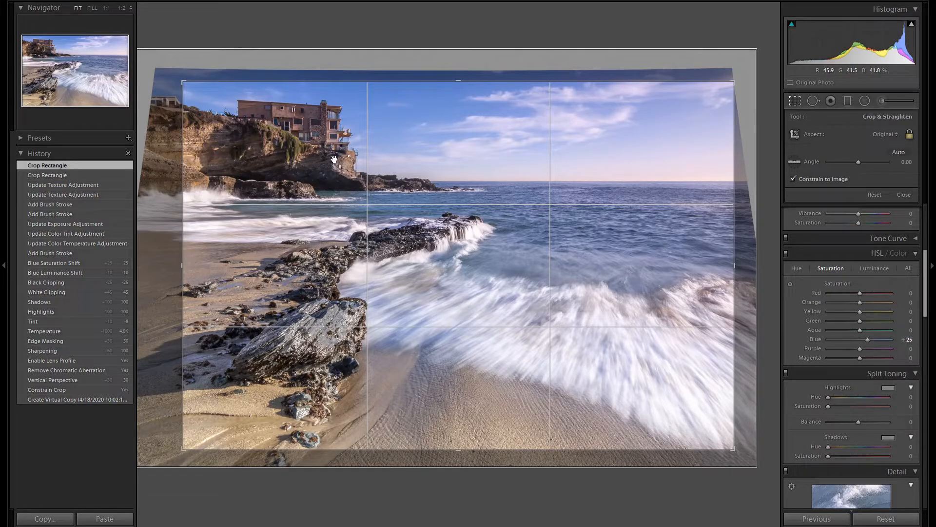
pyautogui.click(795, 102)
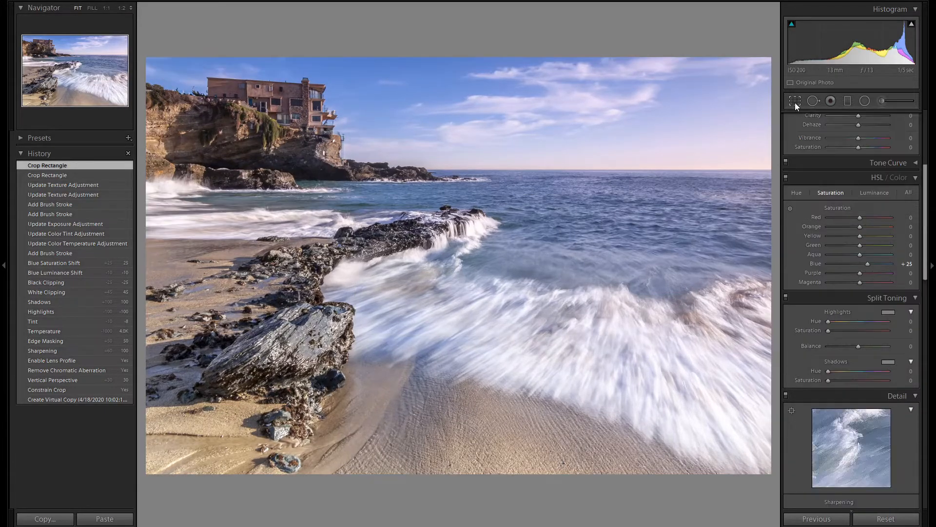